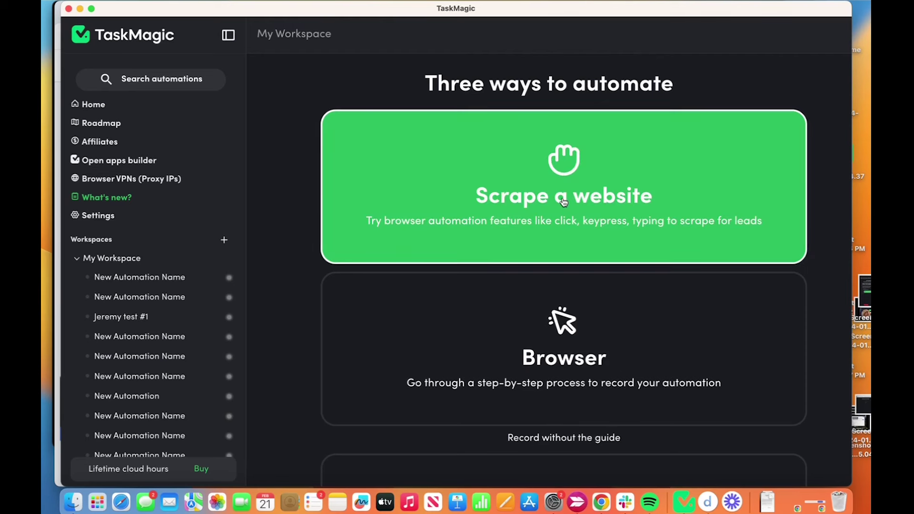
Step: Start a new website-scraping automation in TaskMagic
left_click(564, 203)
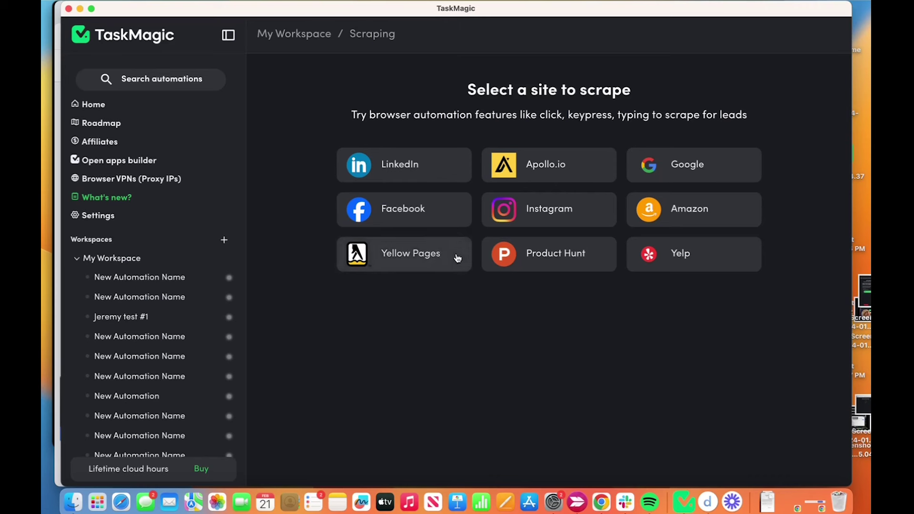
Step: Choose LinkedIn as the site, get past its introduction, and confirm it involves logging in
left_click(405, 167)
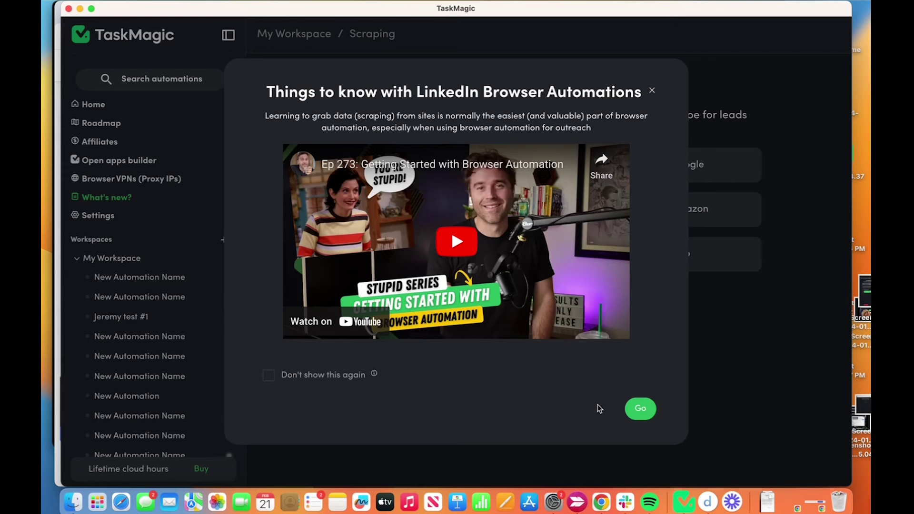
left_click(639, 408)
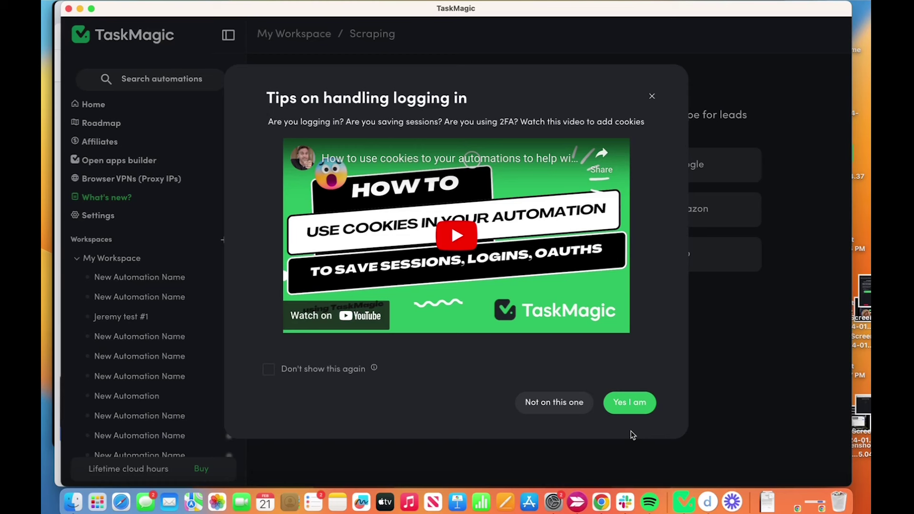
left_click(631, 407)
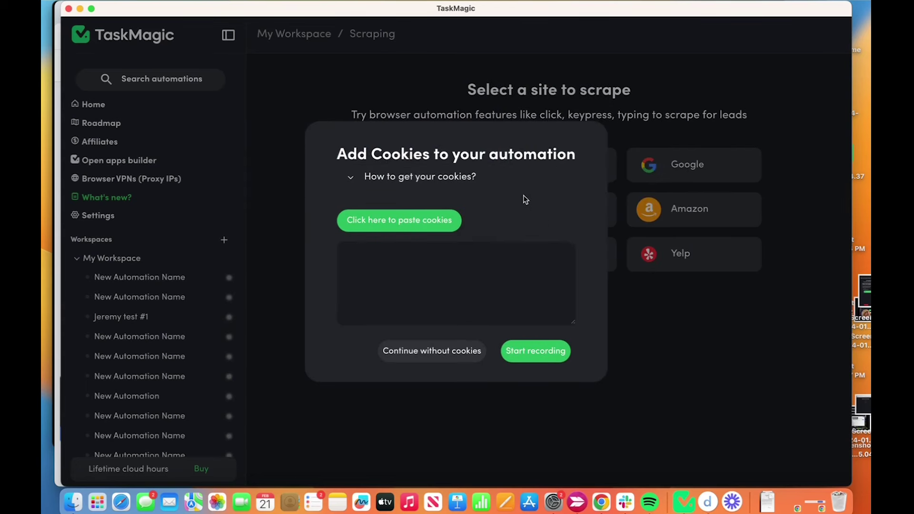
Step: Expand the cookie instructions and open the EditThisCookie Chrome Web Store page
left_click(471, 187)
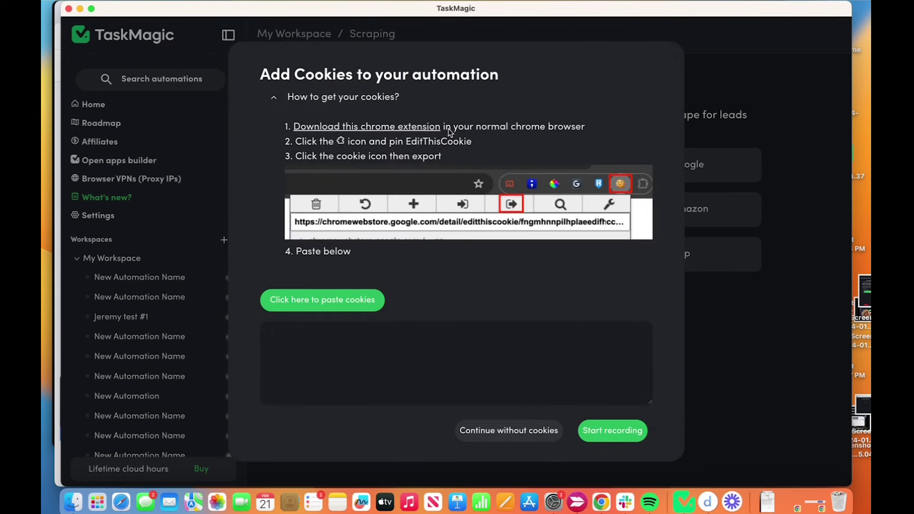
left_click(416, 128)
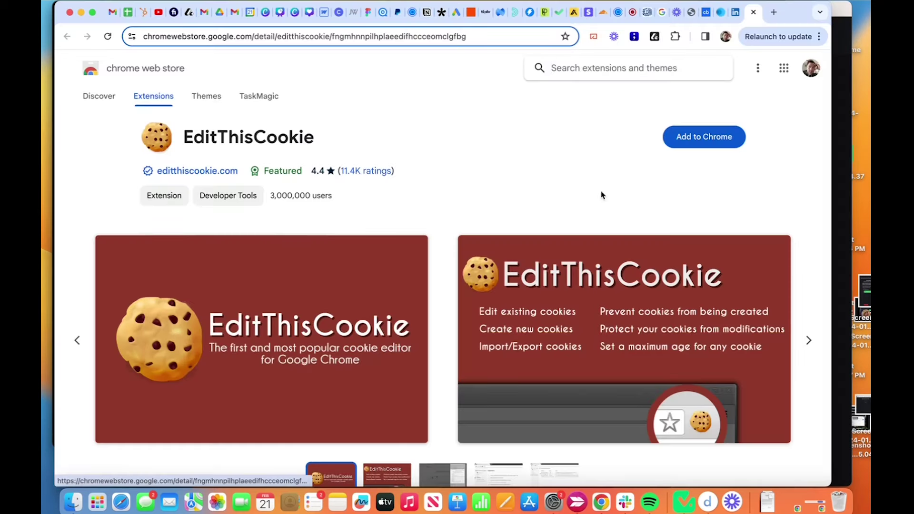
Step: Add the EditThisCookie extension to Chrome, then return to TaskMagic
left_click(678, 134)
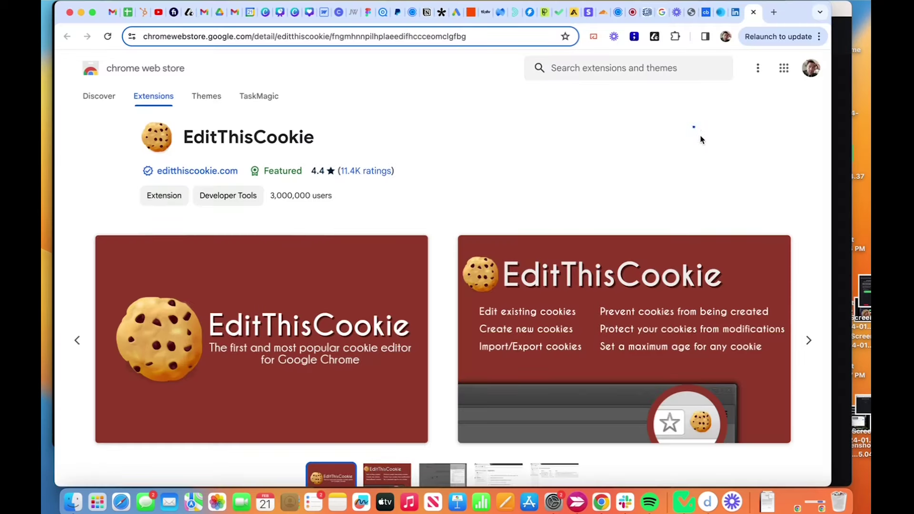
left_click(523, 294)
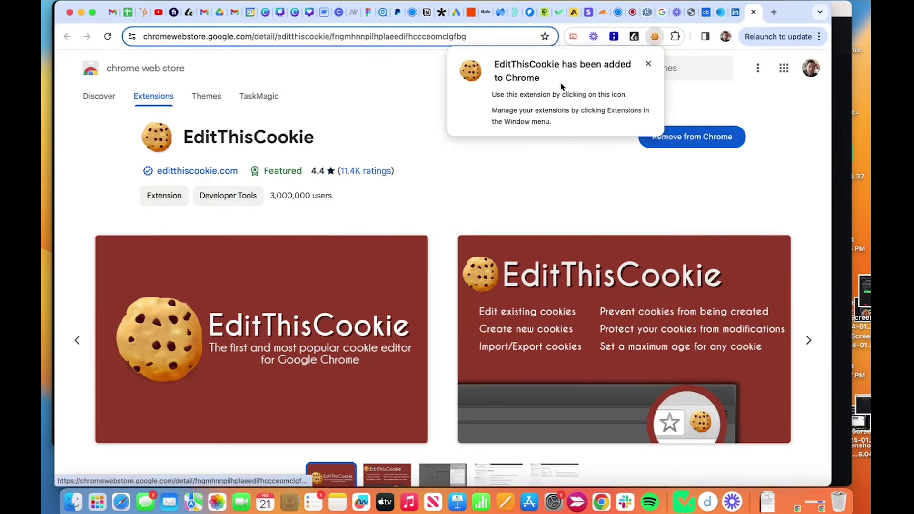
left_click(648, 63)
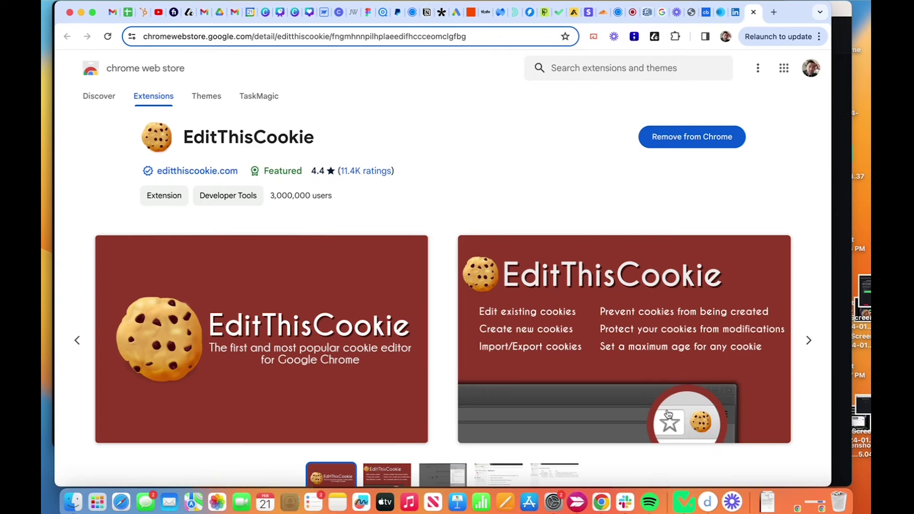
left_click(684, 502)
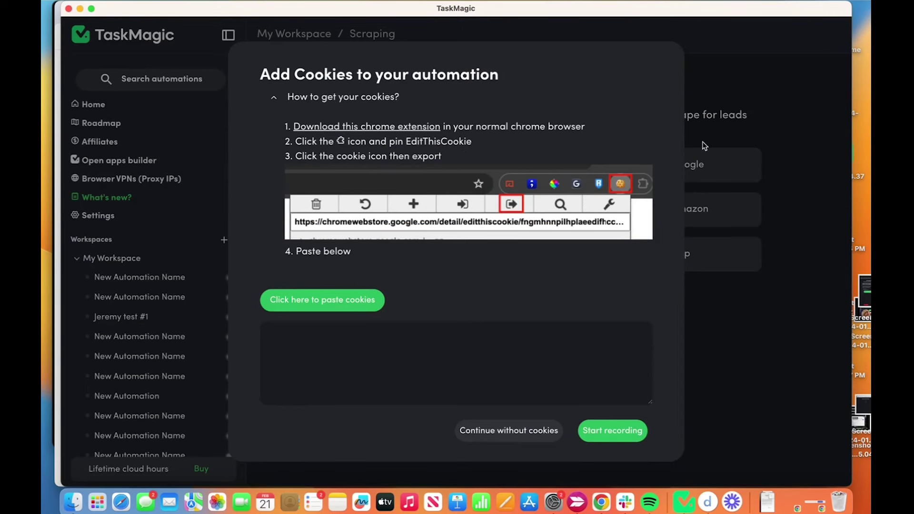
Step: Pin EditThisCookie to Chrome's toolbar and return to TaskMagic's cookie dialog
left_click(603, 503)
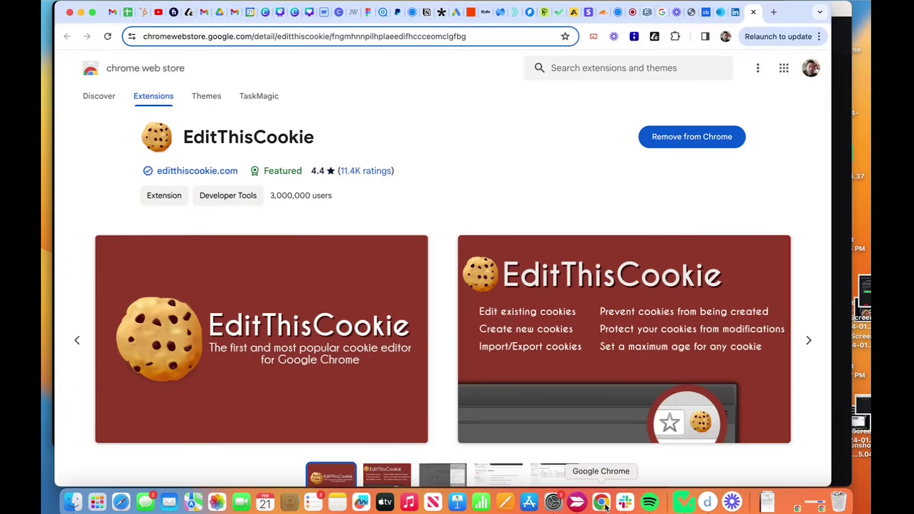
left_click(675, 37)
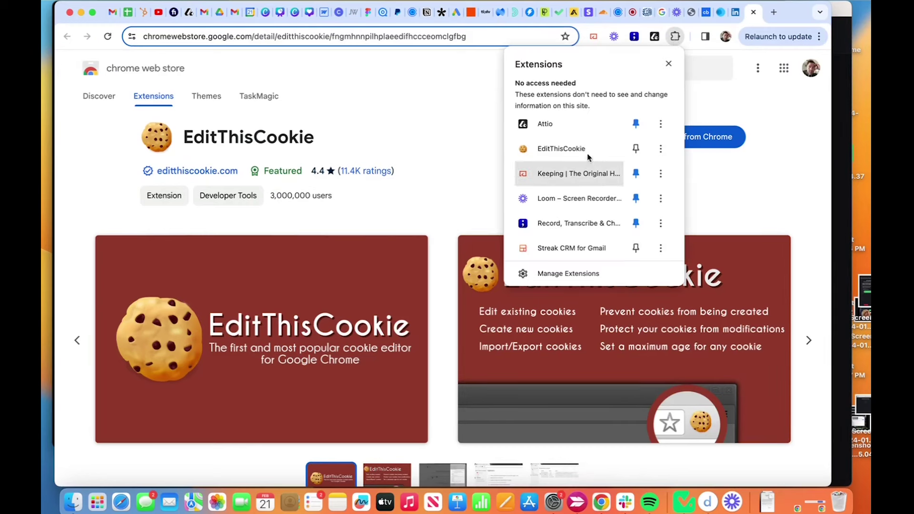
left_click(636, 152)
left_click(468, 133)
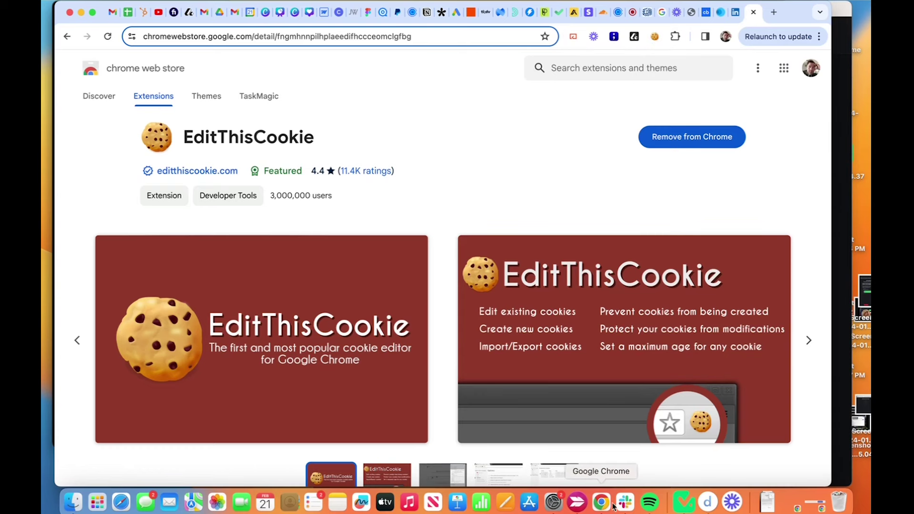
left_click(681, 506)
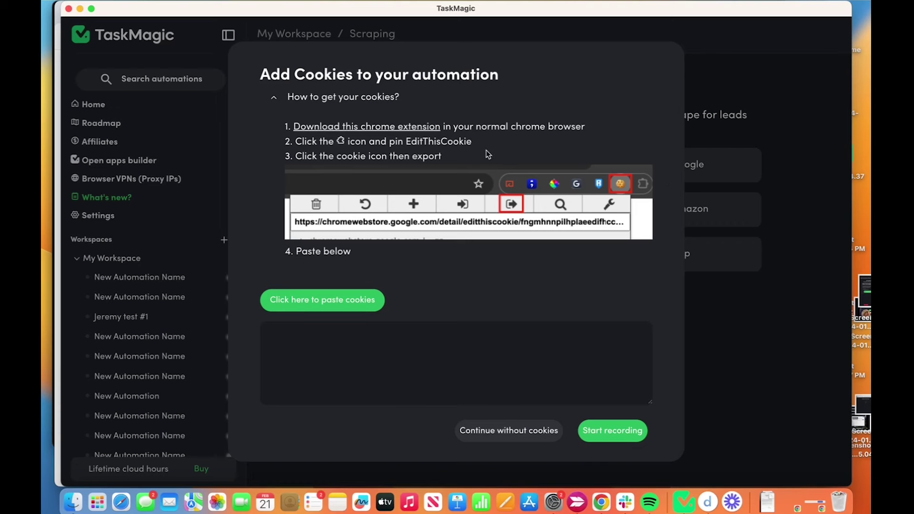
Step: Bring Chrome forward on the LinkedIn feed tab
left_click(603, 507)
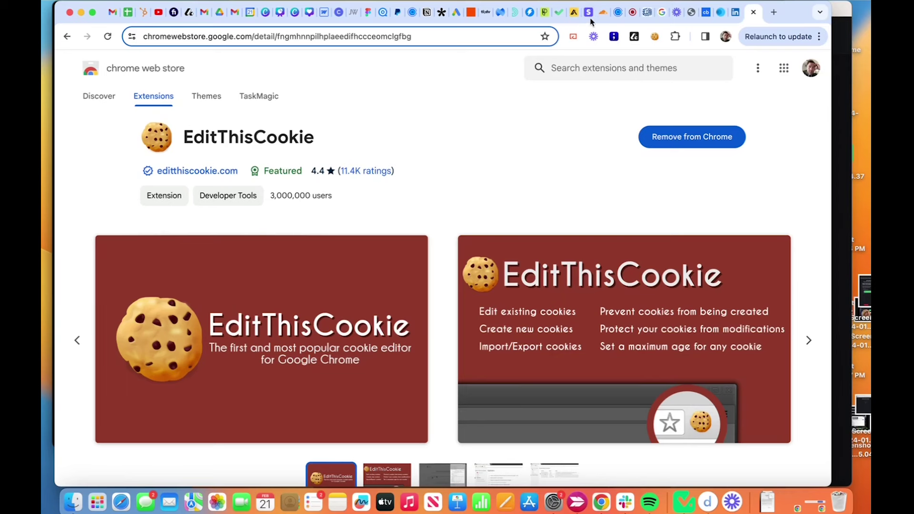
left_click(736, 13)
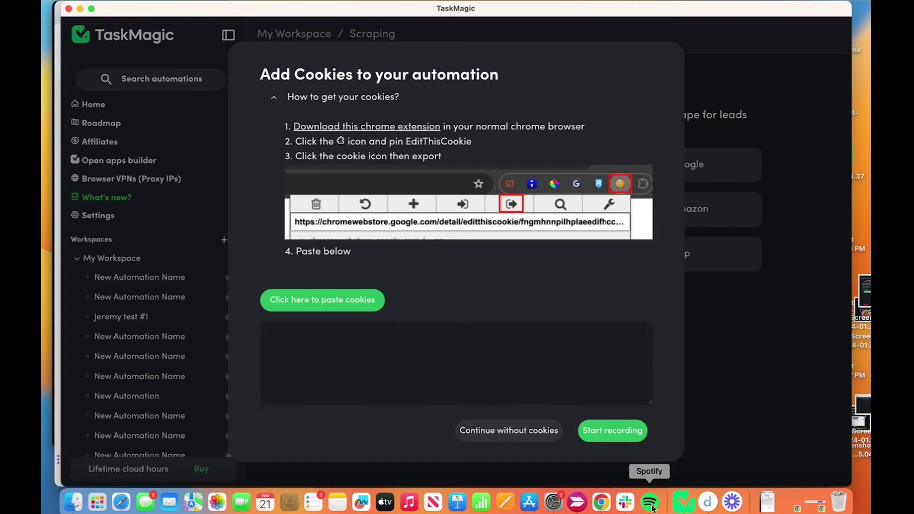
left_click(609, 508)
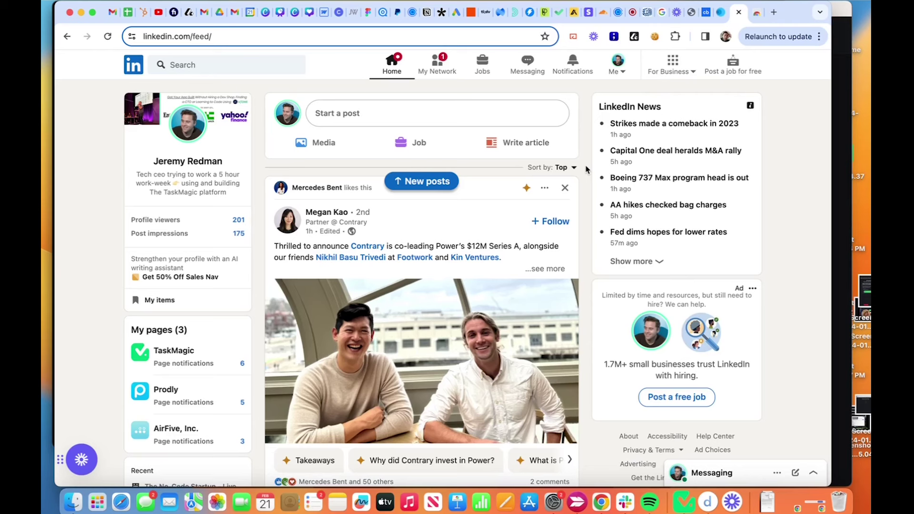
Step: Export LinkedIn's cookies with EditThisCookie and return to TaskMagic
left_click(655, 38)
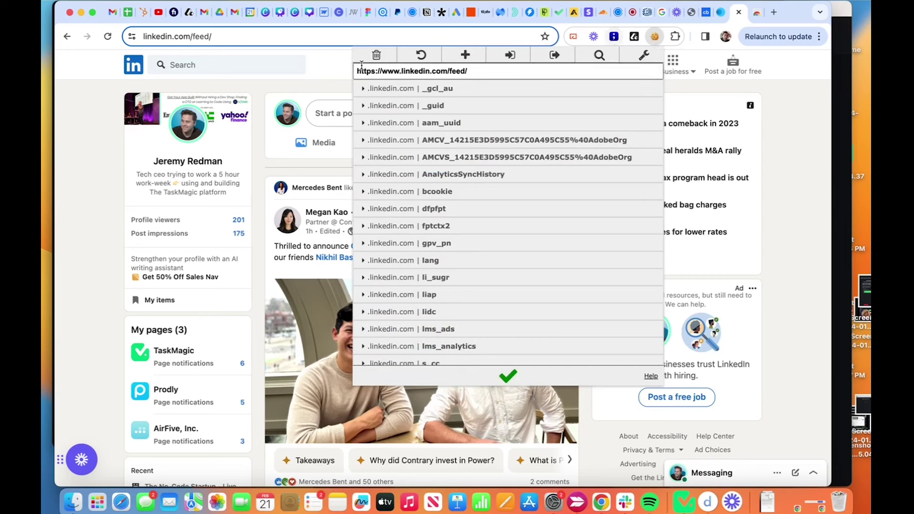
left_click(554, 57)
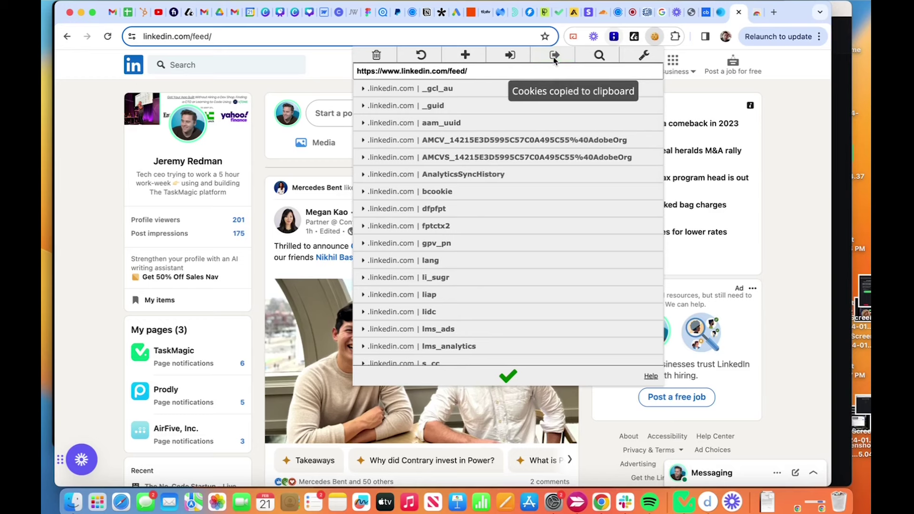
left_click(685, 504)
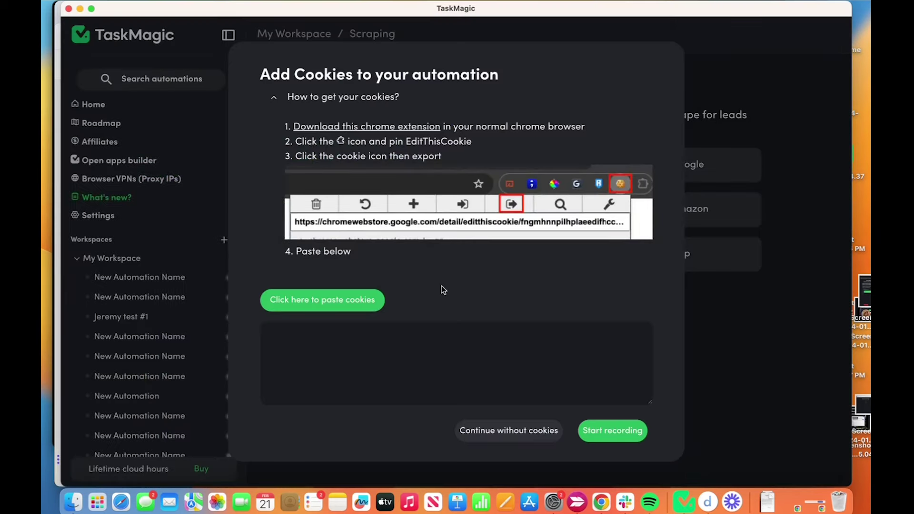
Step: Paste the exported LinkedIn cookies into the automation and start recording
left_click(322, 303)
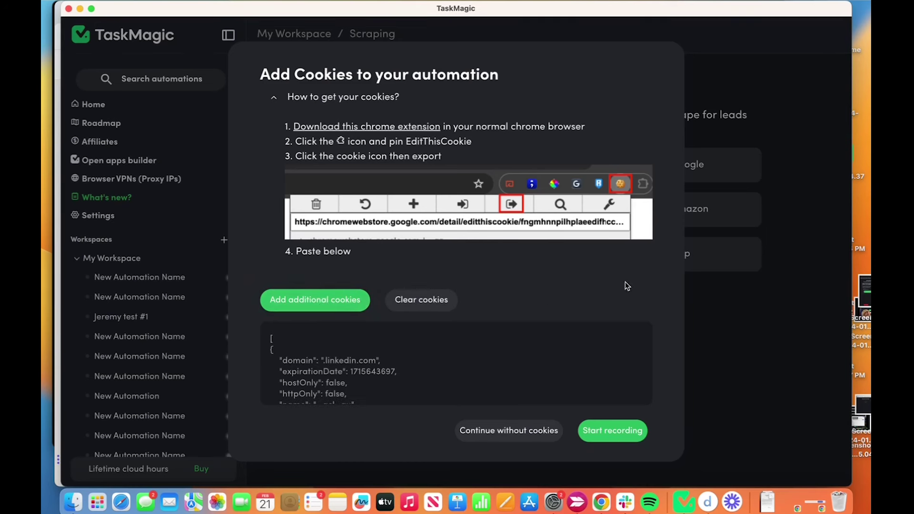
left_click(612, 432)
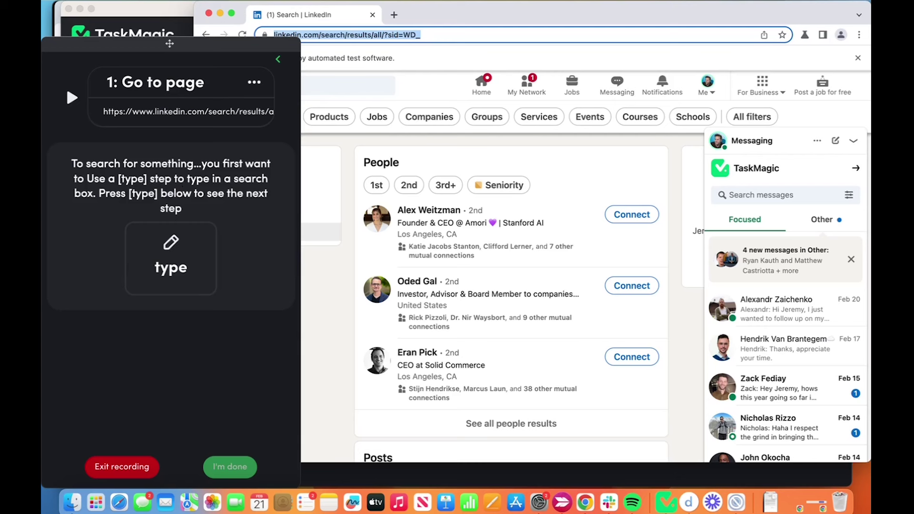
Step: Move the recorder panel up and the Chrome window right to reveal the LinkedIn results
left_click_drag(181, 51, 186, 22)
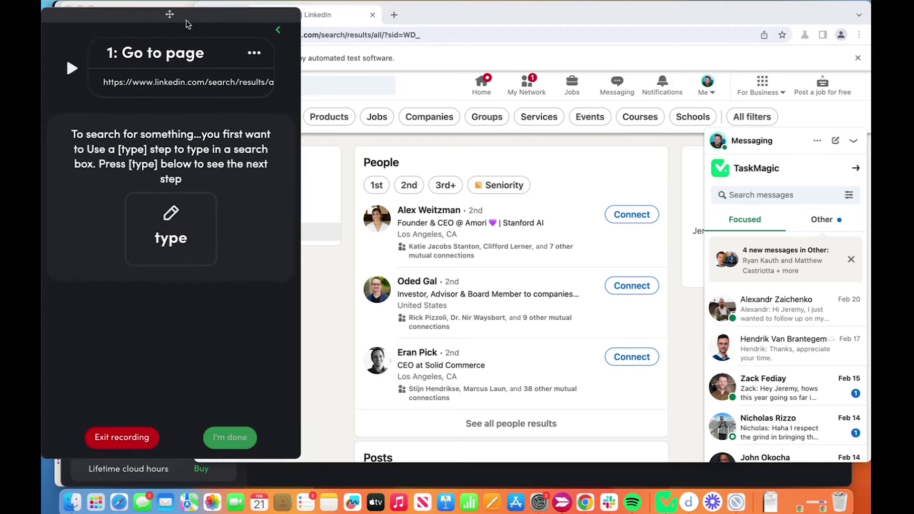
left_click_drag(468, 16, 565, 17)
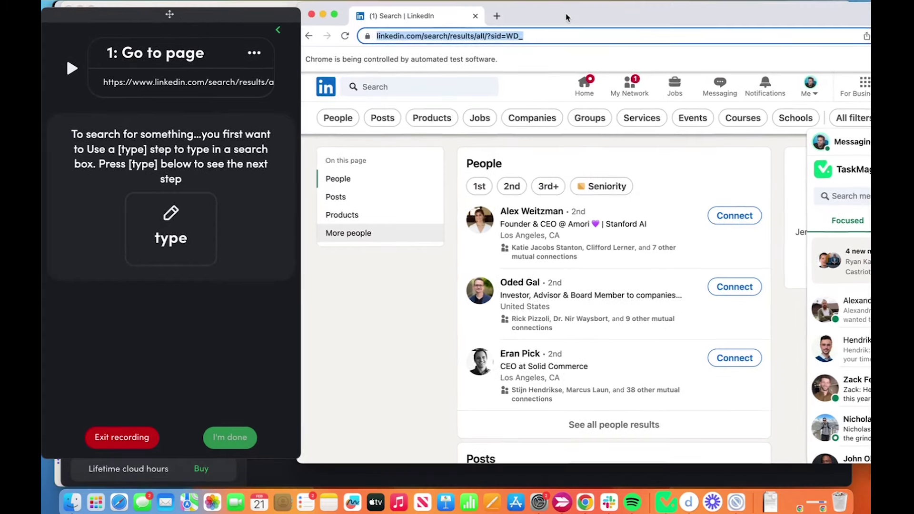